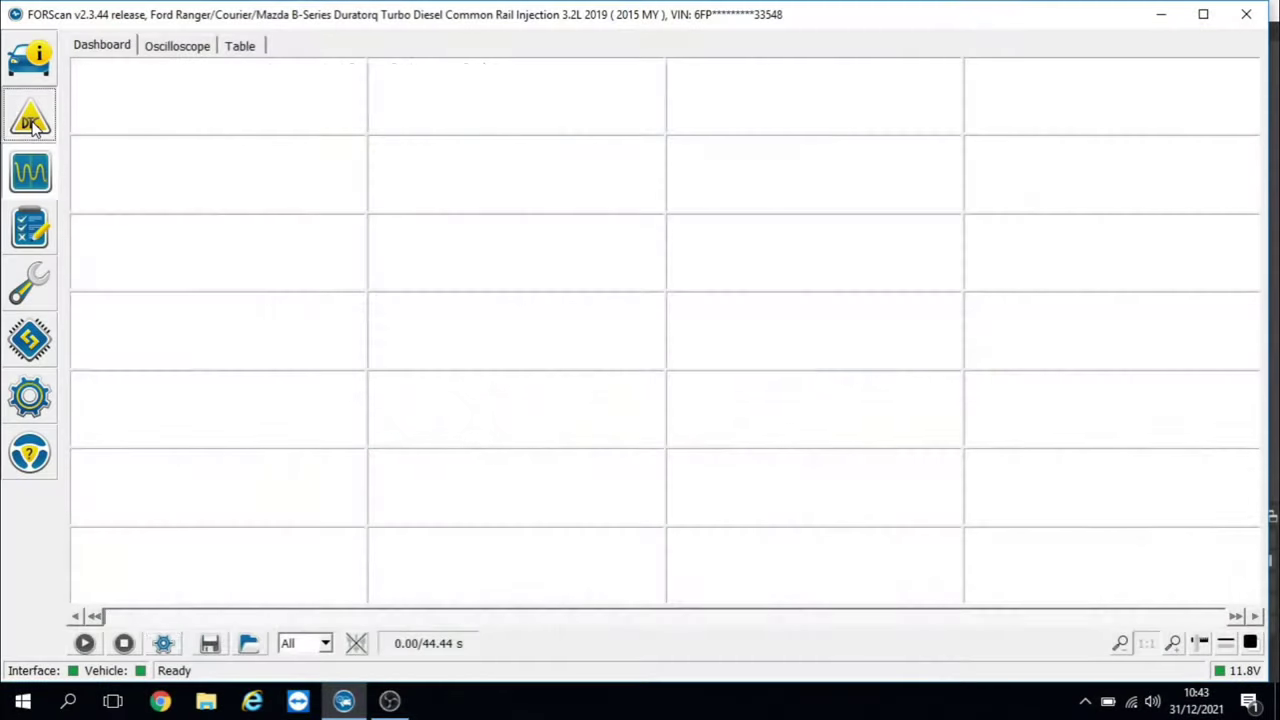
- Open the DTC list and read the details of codes P204D, U0415 and P204F
click(30, 120)
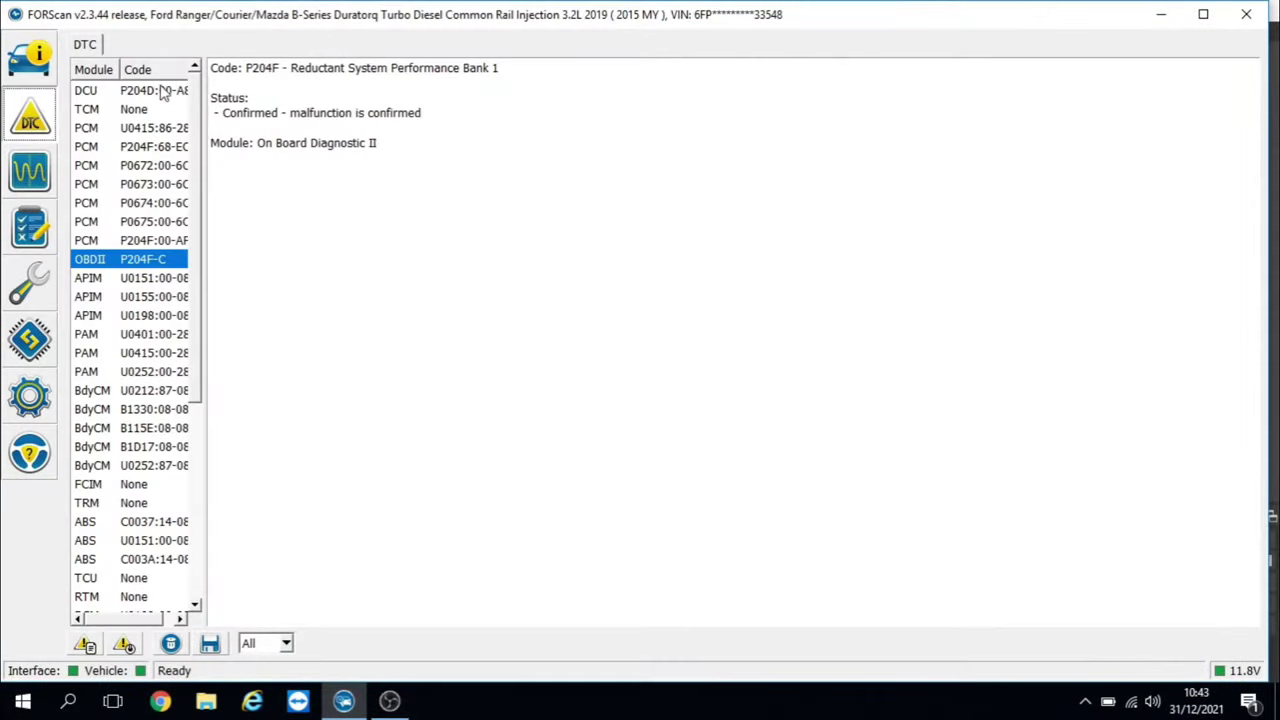
click(165, 93)
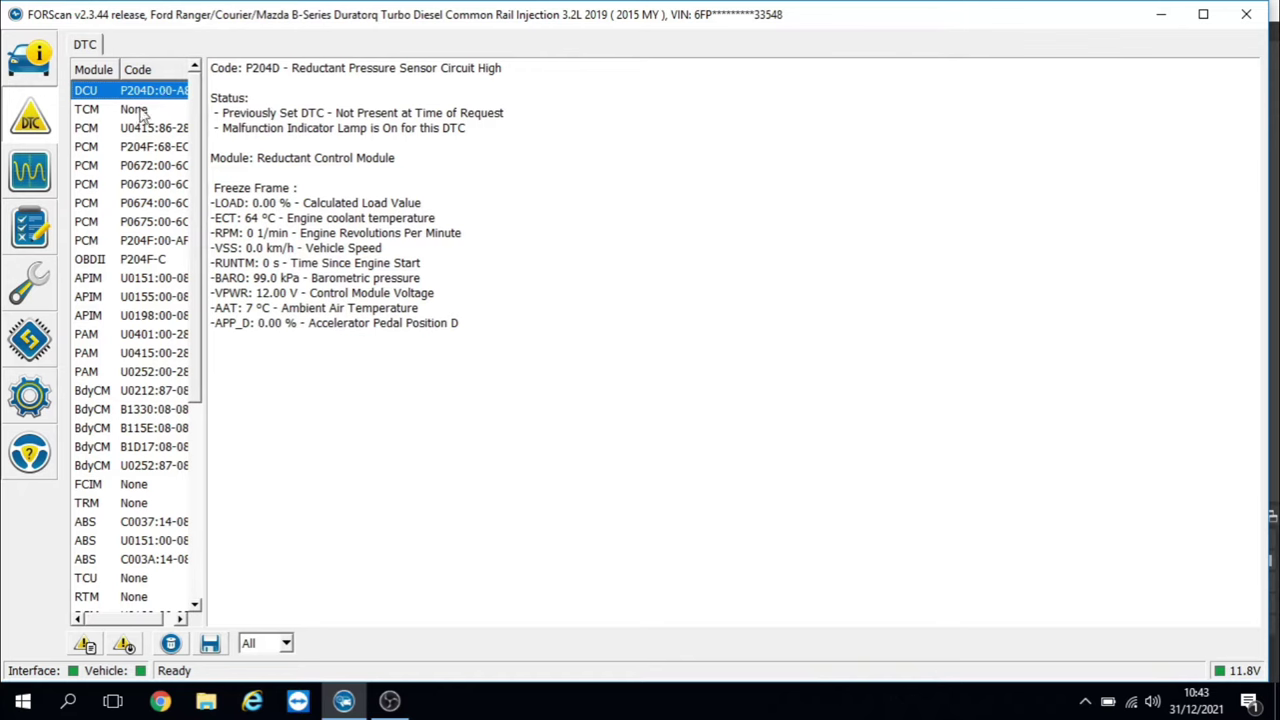
click(137, 130)
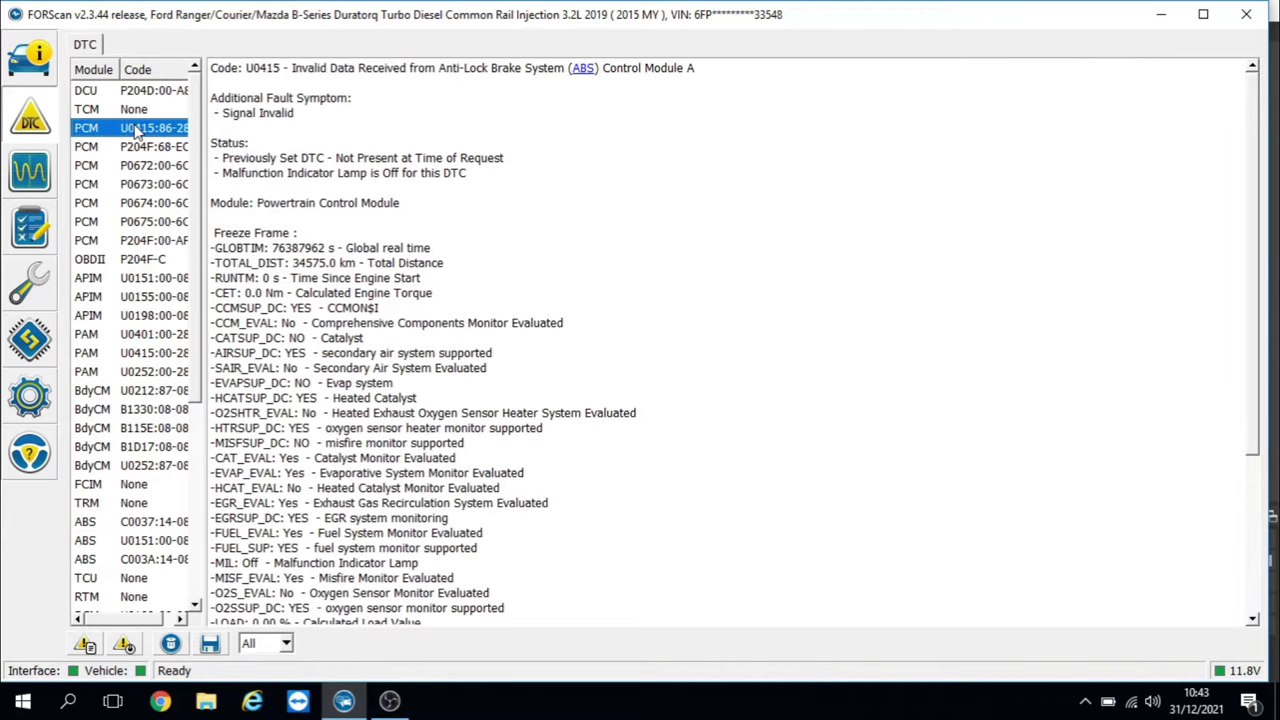
click(135, 149)
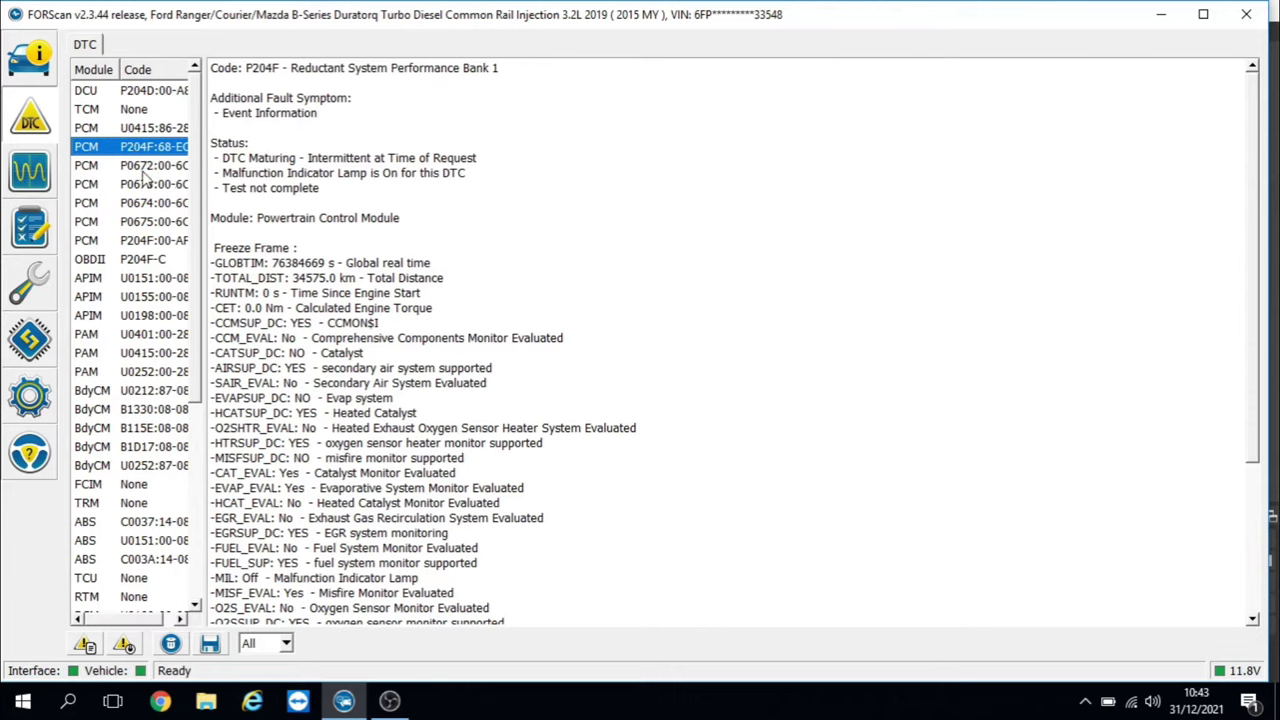
- Review the cylinder glow plug codes P0672, P0673, P0674 and P0675
click(143, 170)
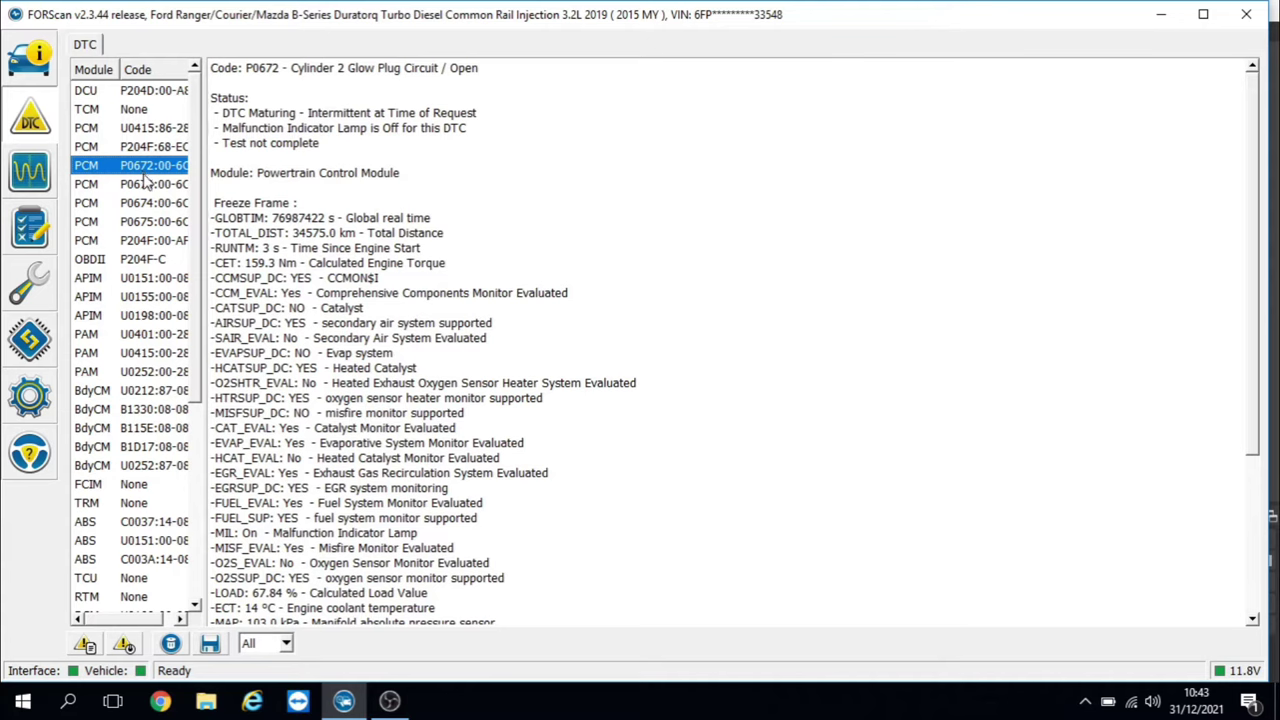
click(147, 189)
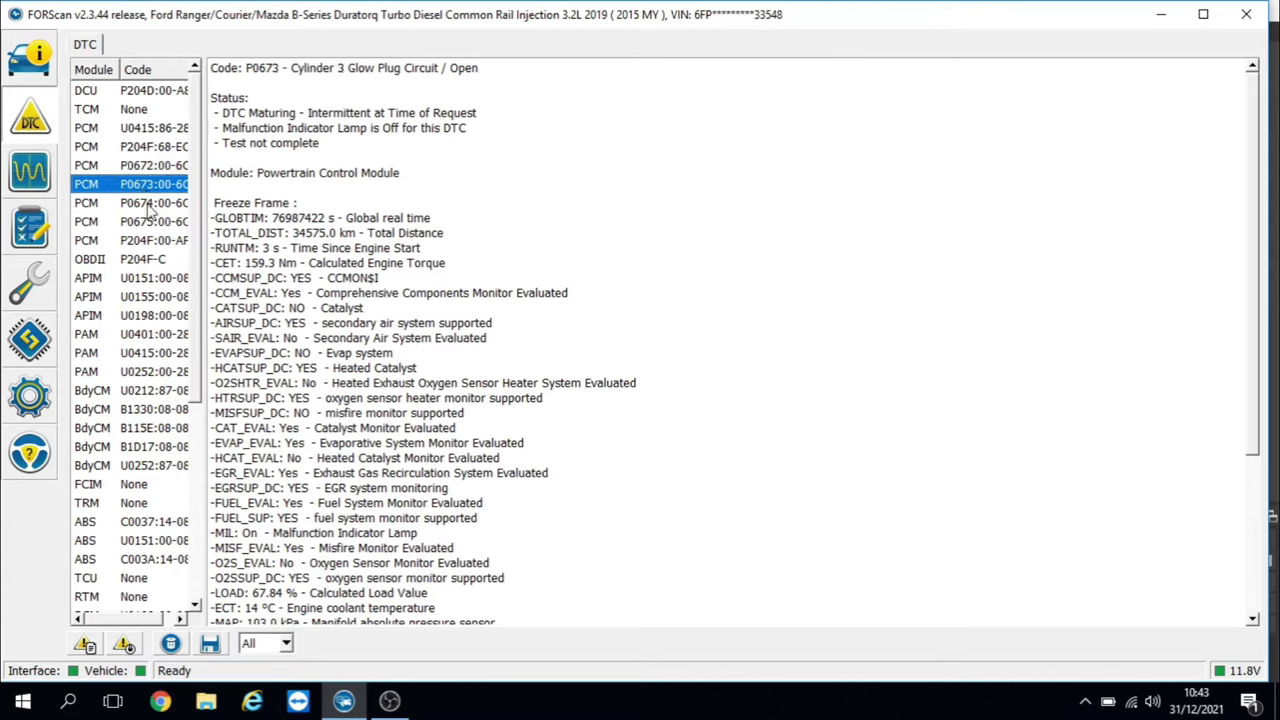
click(148, 203)
click(150, 222)
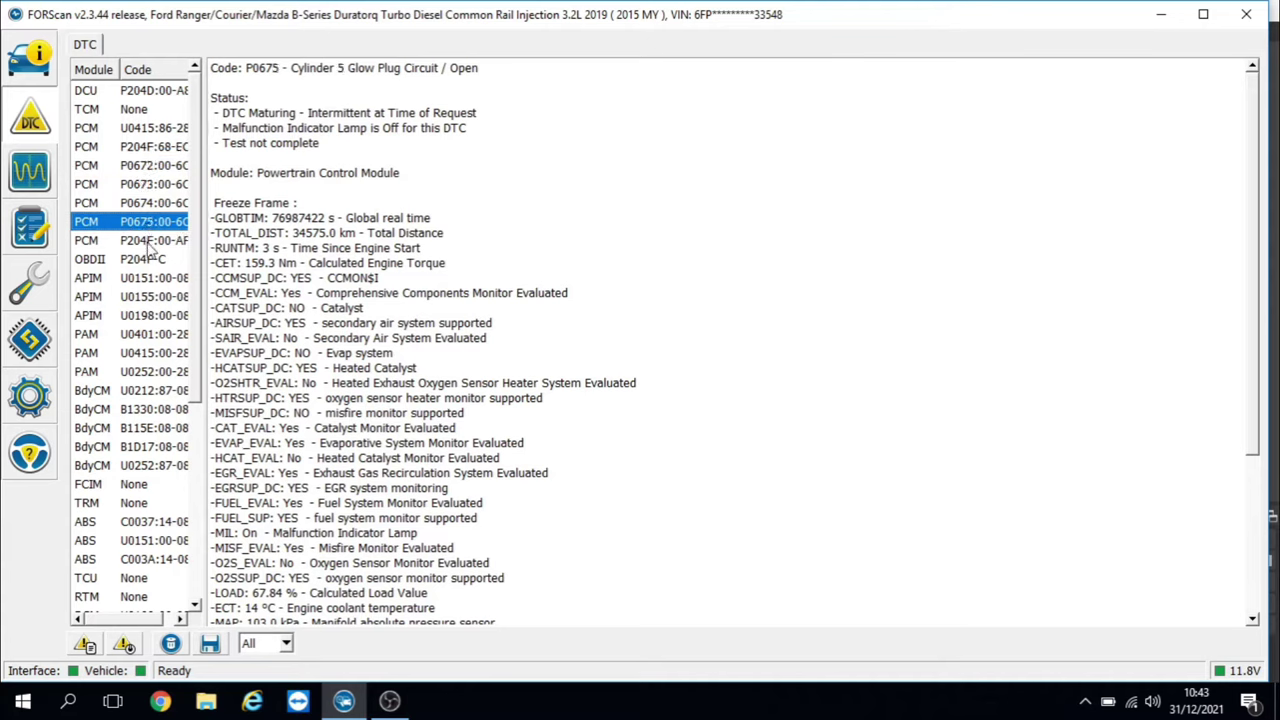
- Compare the present and intermittent PCM P204F entries against the DCU P204D freeze frame
click(150, 242)
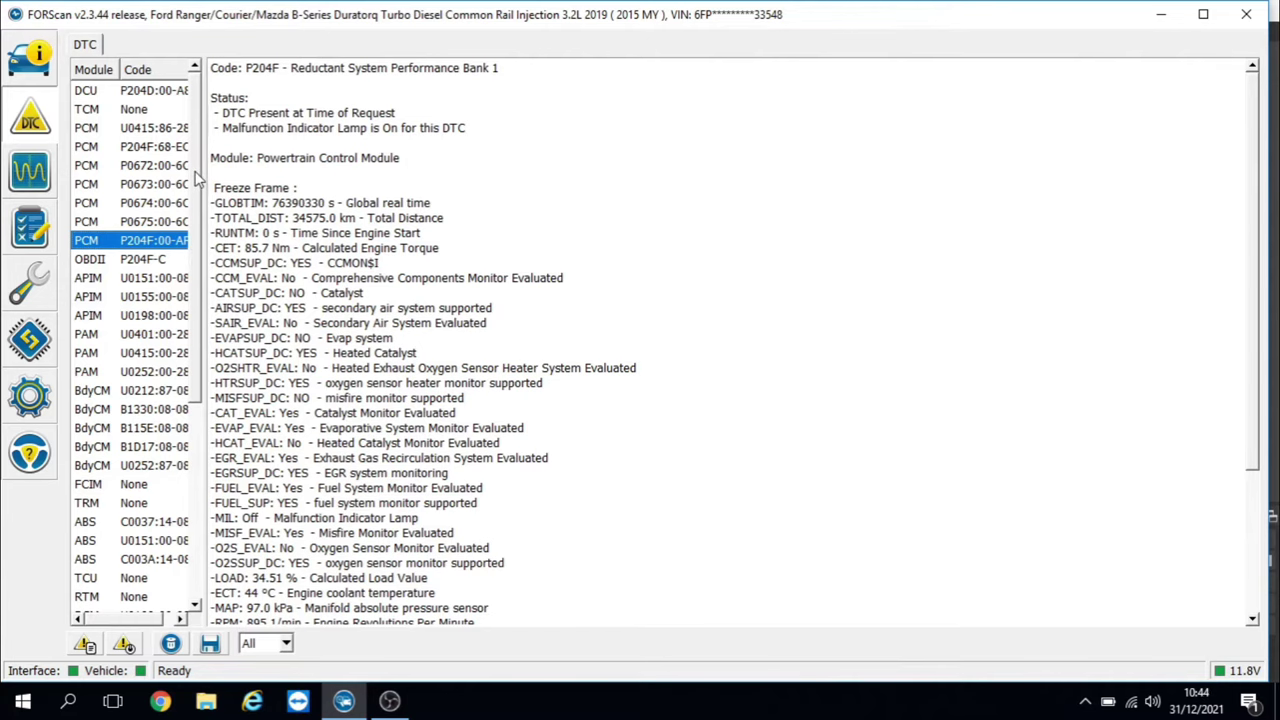
click(150, 92)
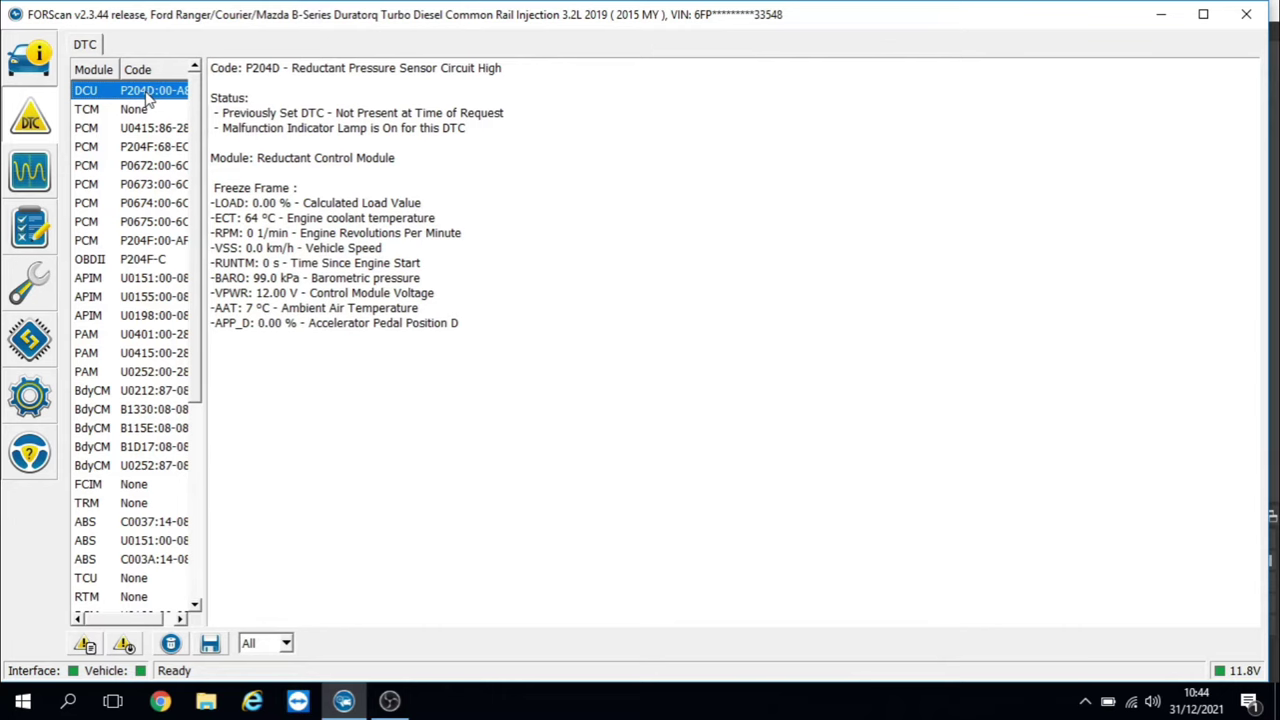
click(152, 147)
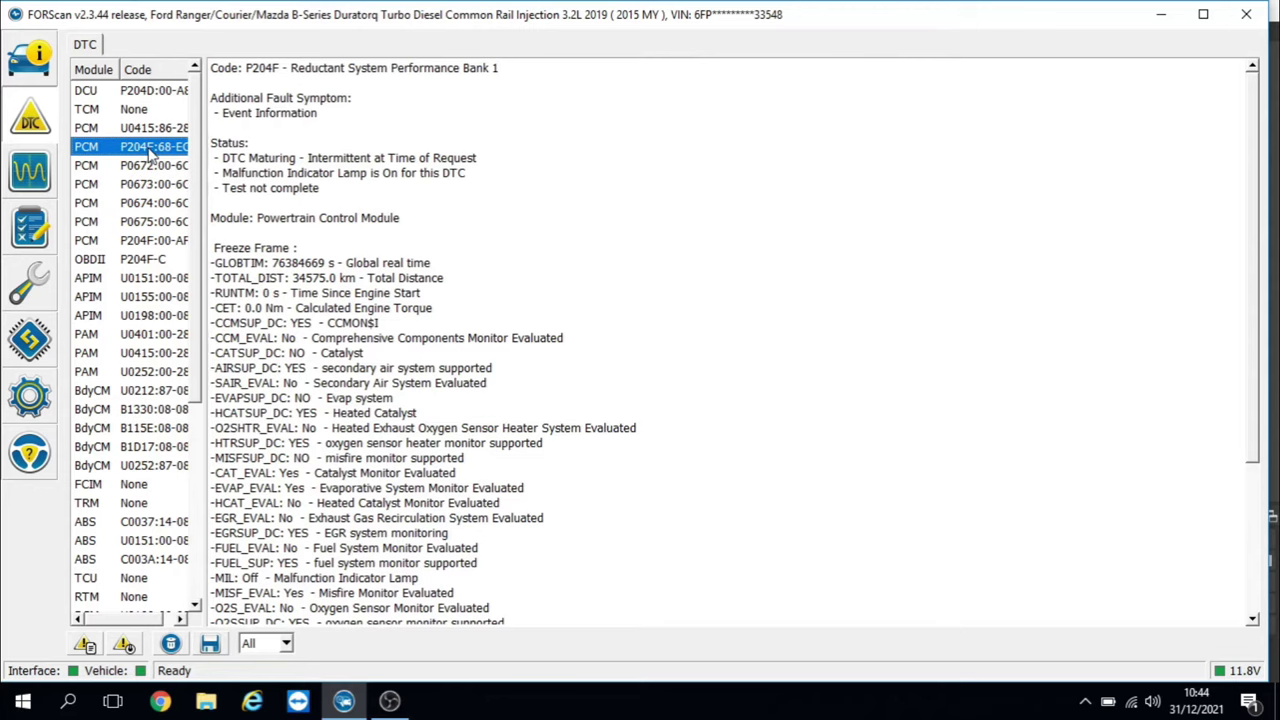
click(156, 95)
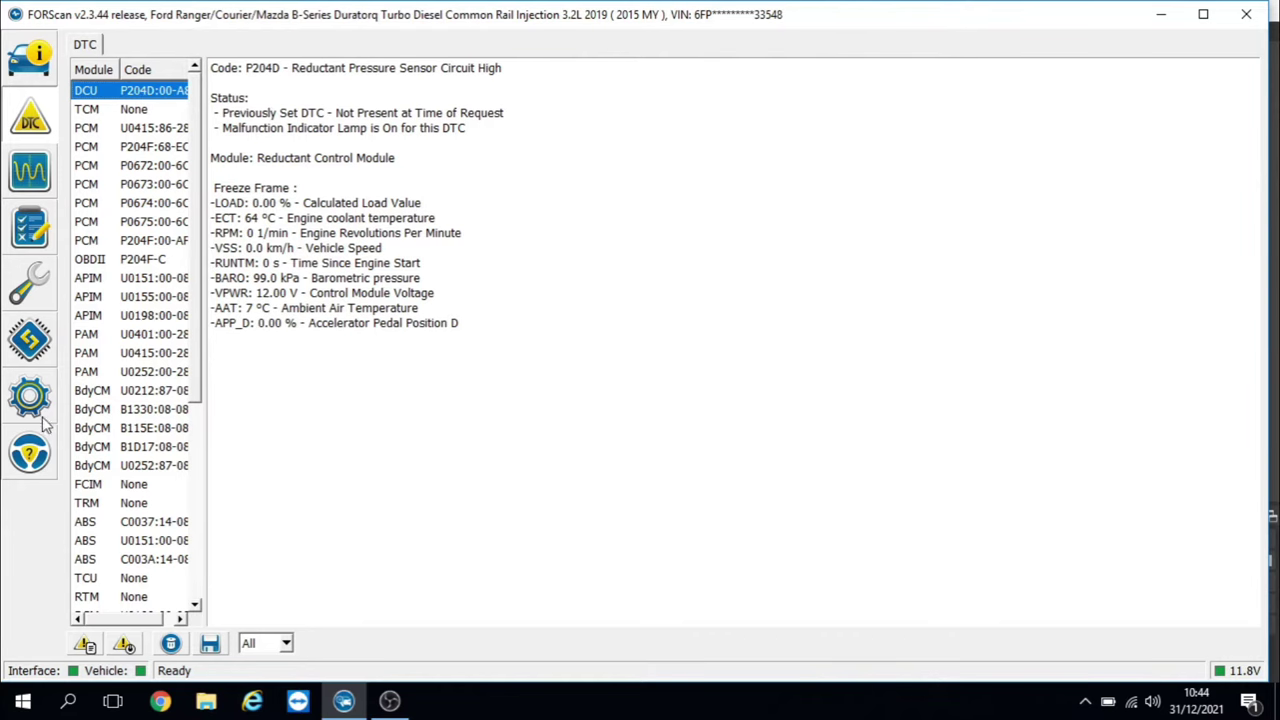
- On the live-data dashboard, open the PID selection and filter it by 'reduc'
click(33, 172)
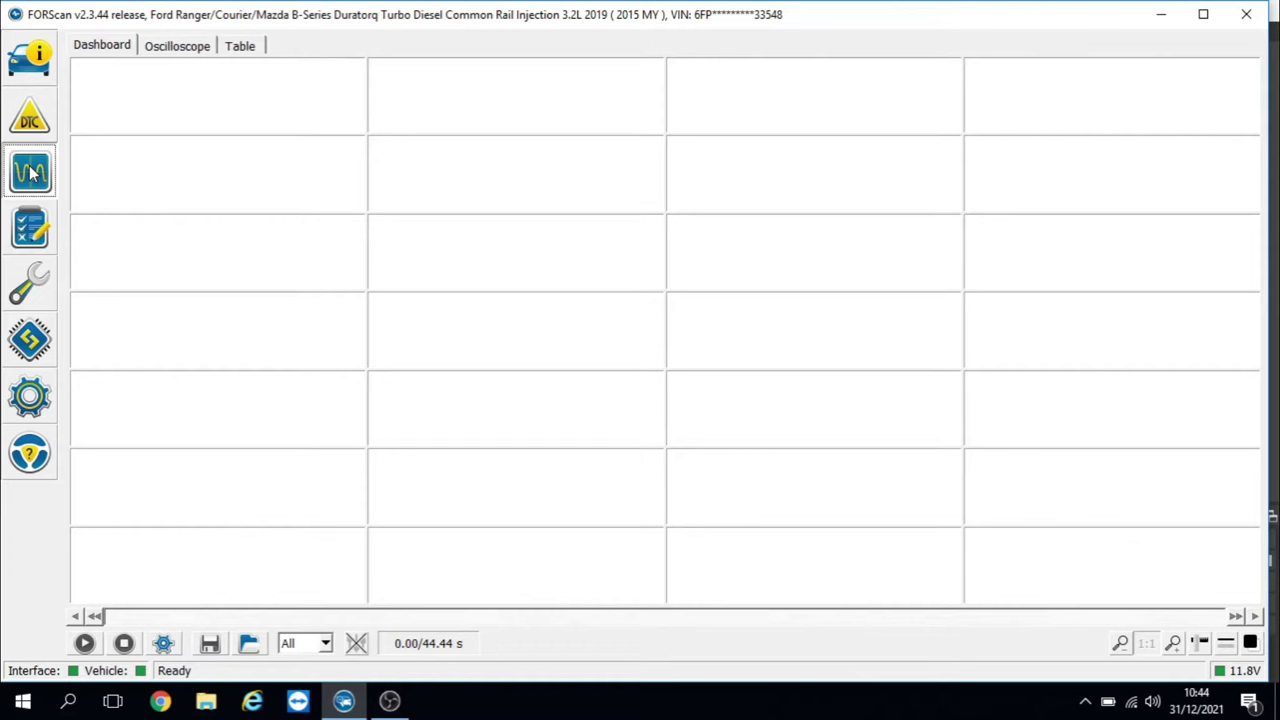
click(166, 643)
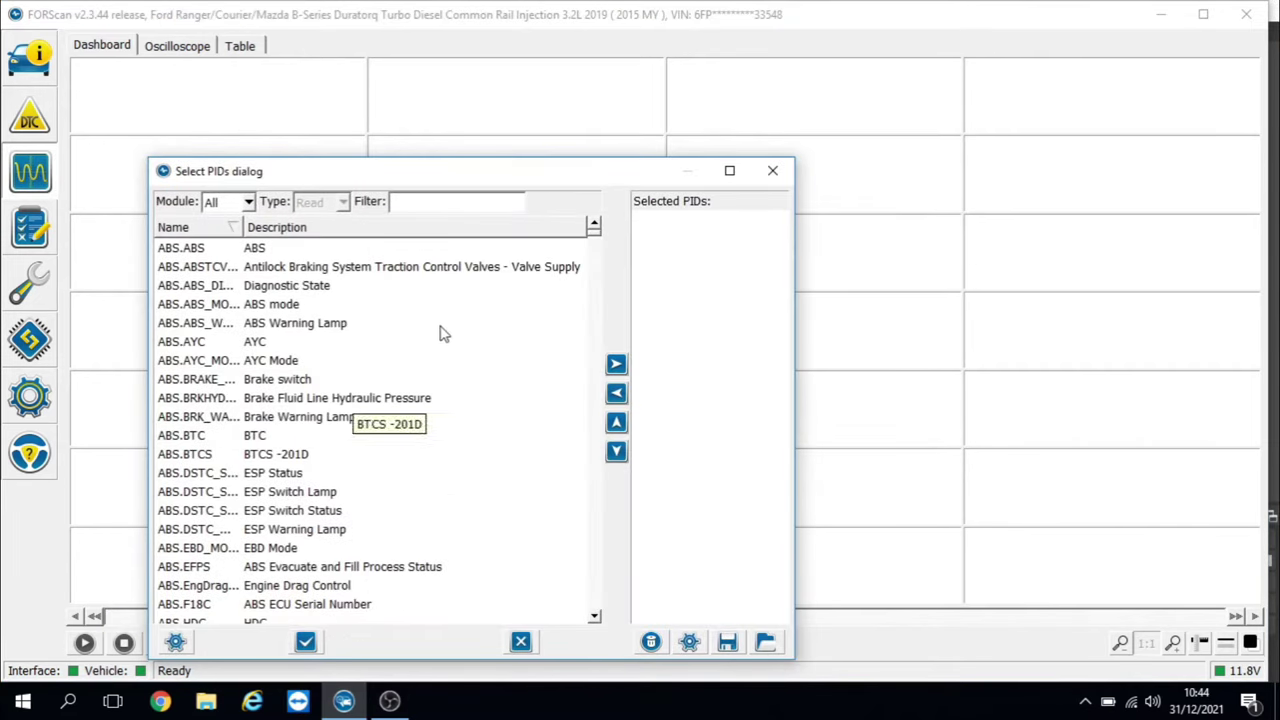
text(reduct)
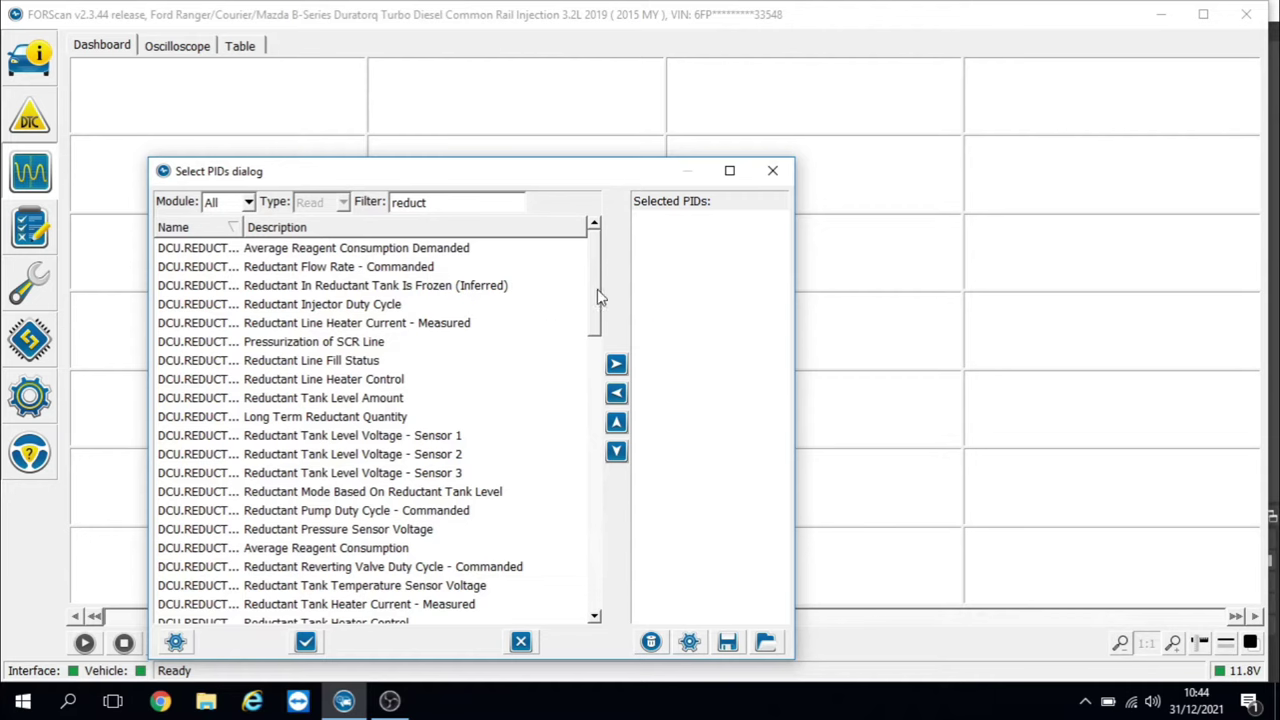
drag(597, 285, 595, 332)
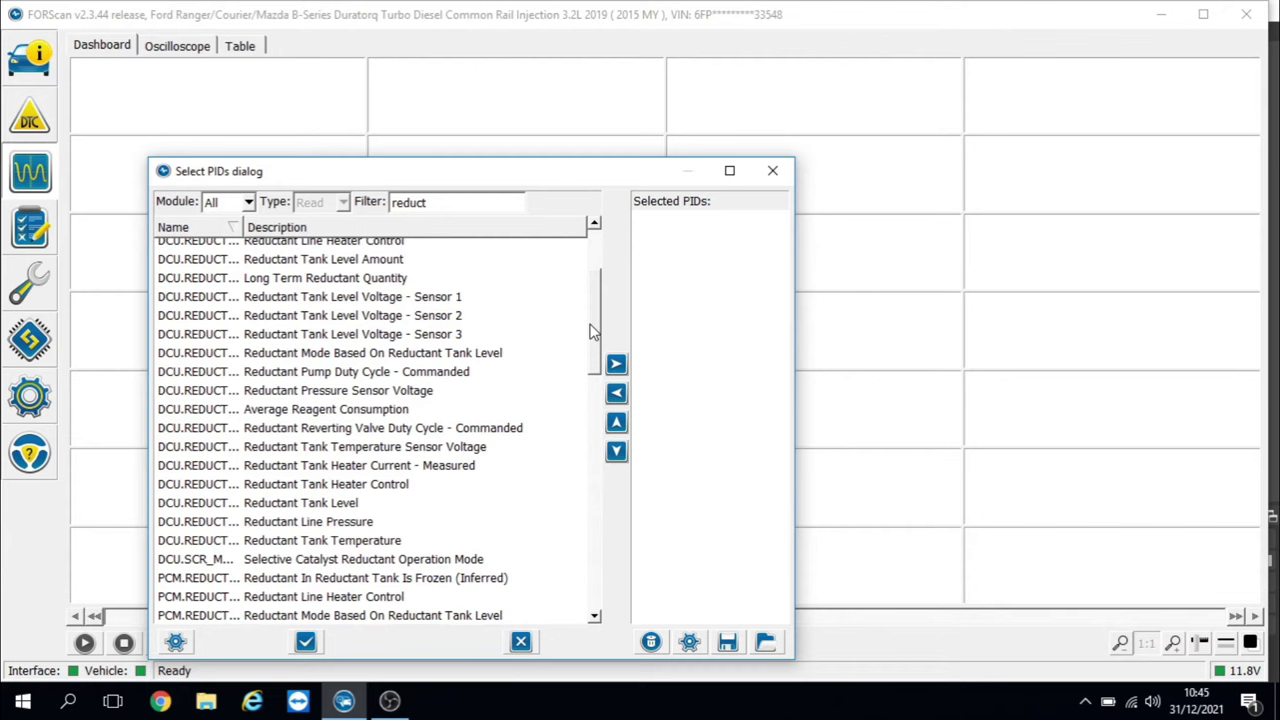
- Add Reductant Pressure Sensor Voltage and Reductant Line Pressure to the chosen PIDs
click(413, 392)
click(617, 365)
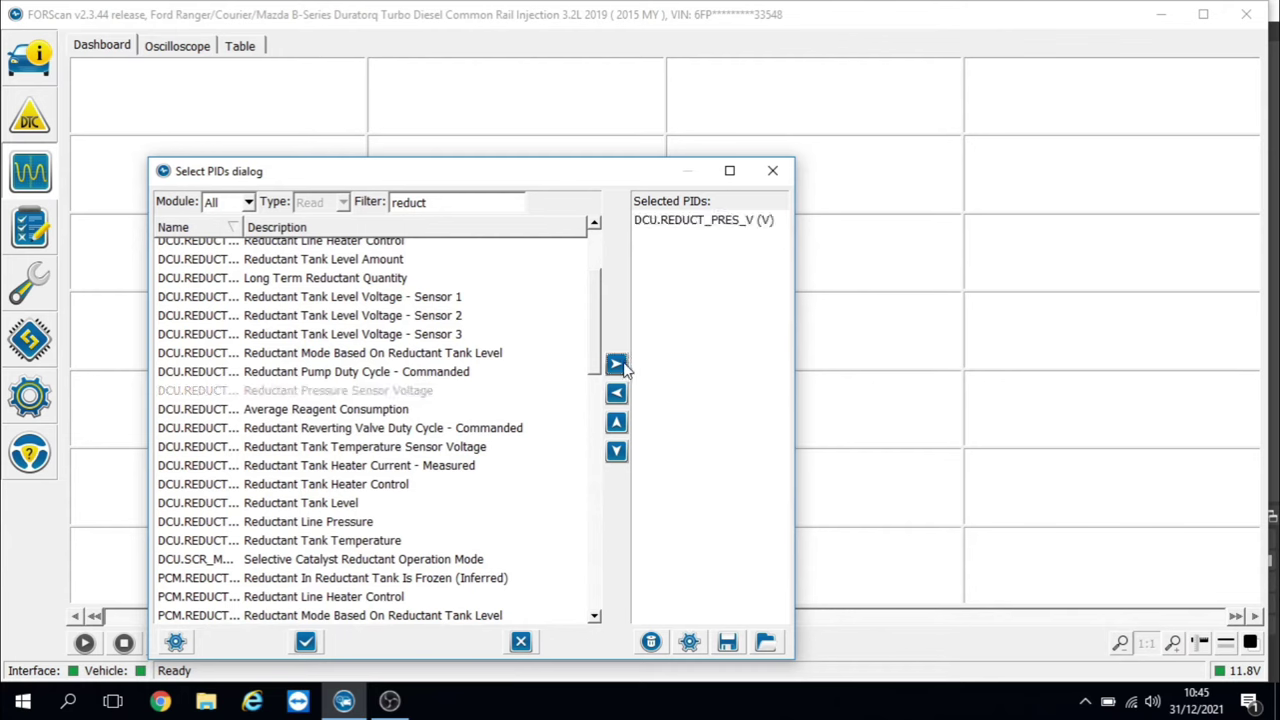
scroll(595, 362, down, 3)
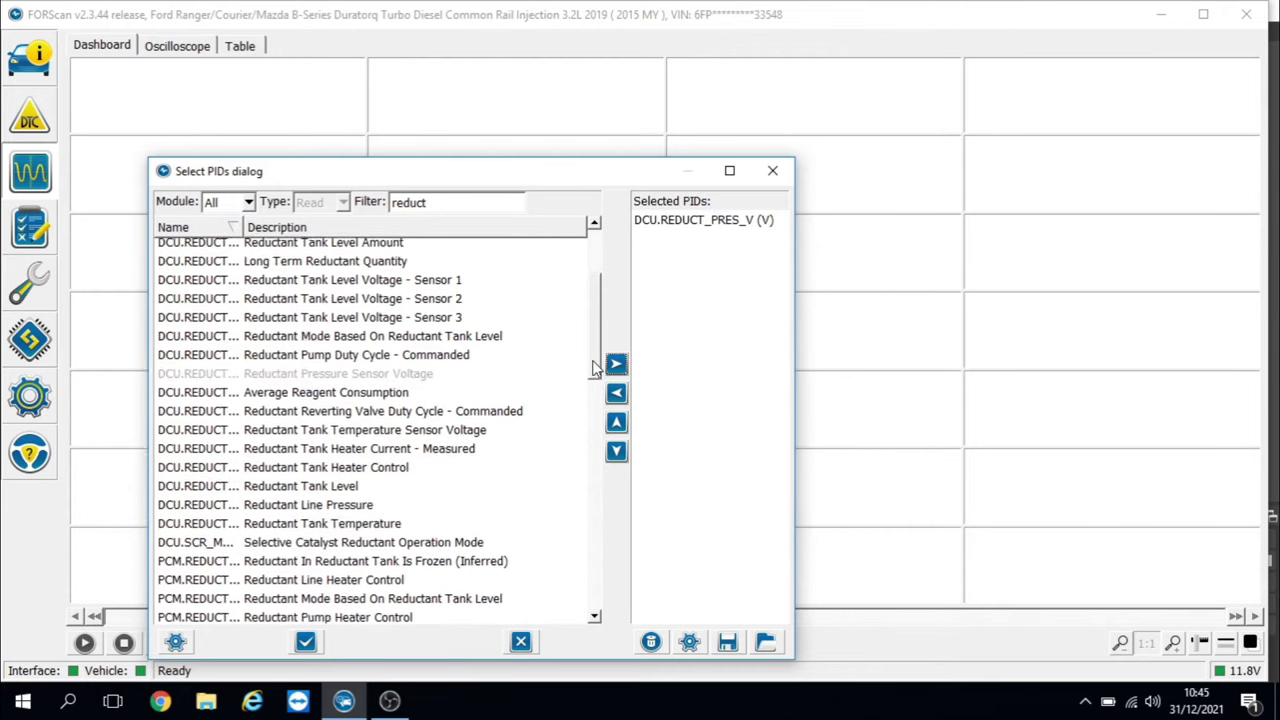
click(308, 458)
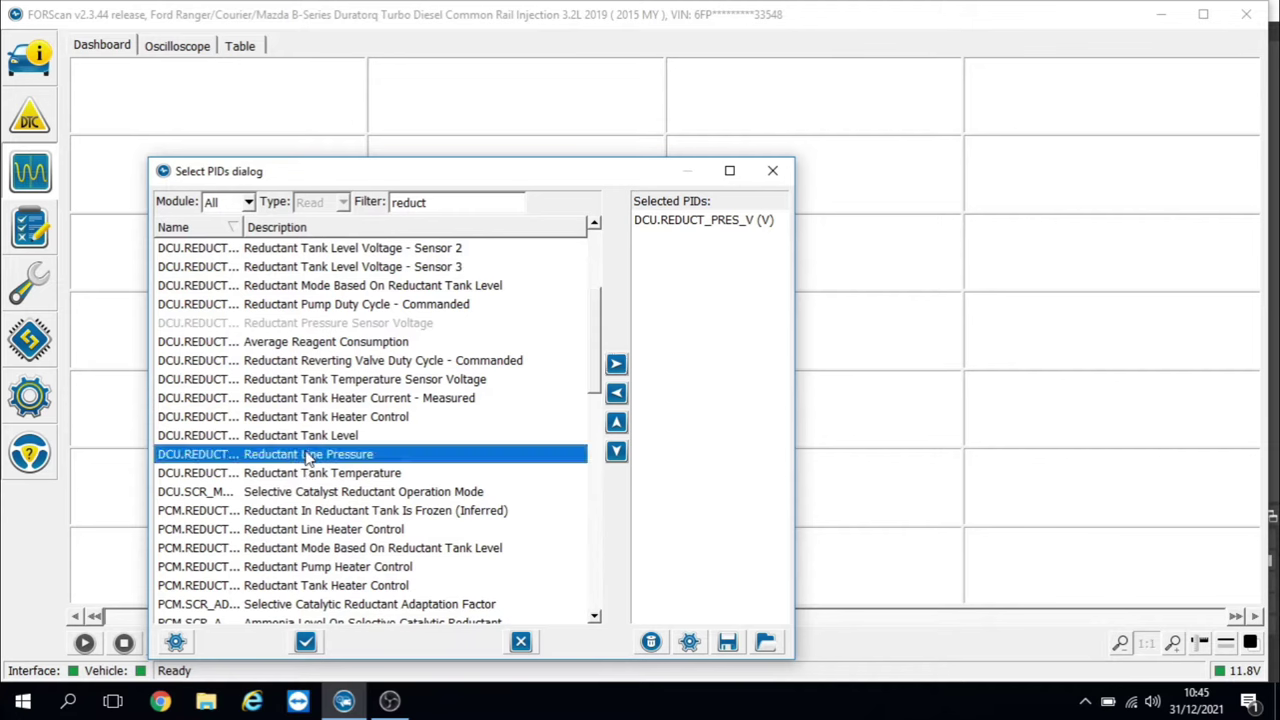
click(618, 366)
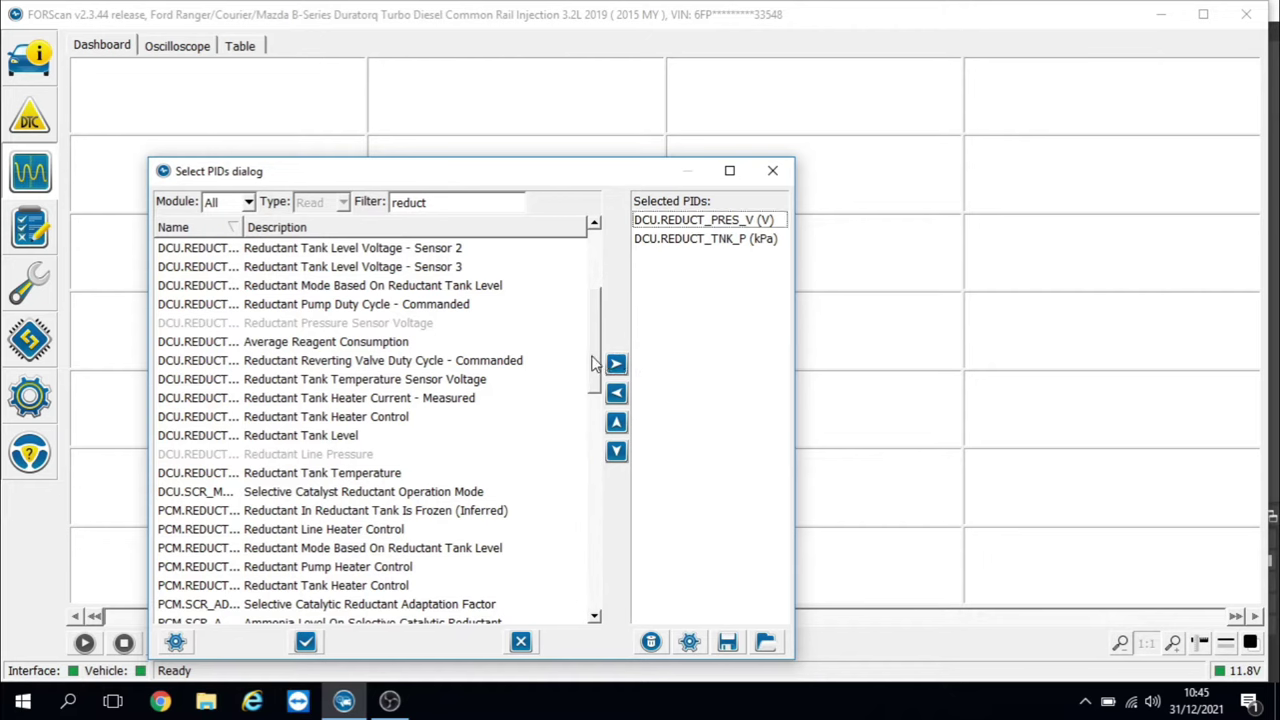
drag(593, 363, 593, 383)
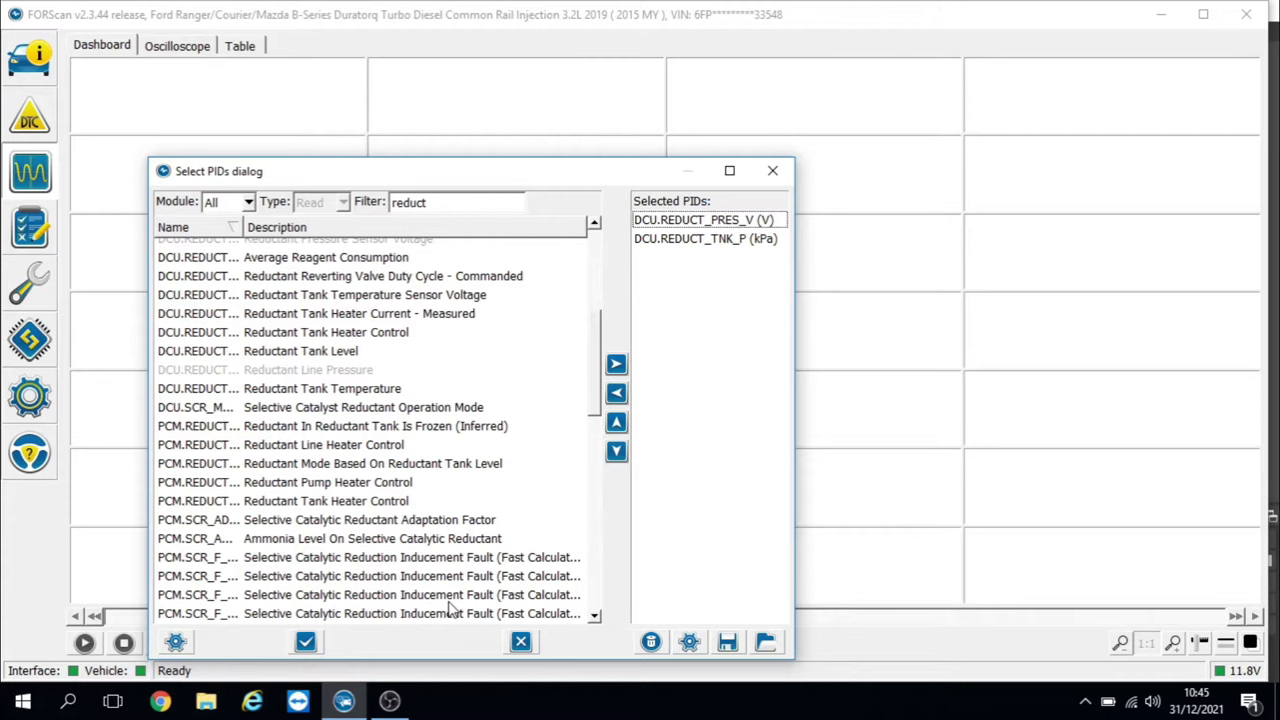
- Confirm the chosen PIDs and start live data, reading 0.31 V and 3.5 kPa
click(306, 643)
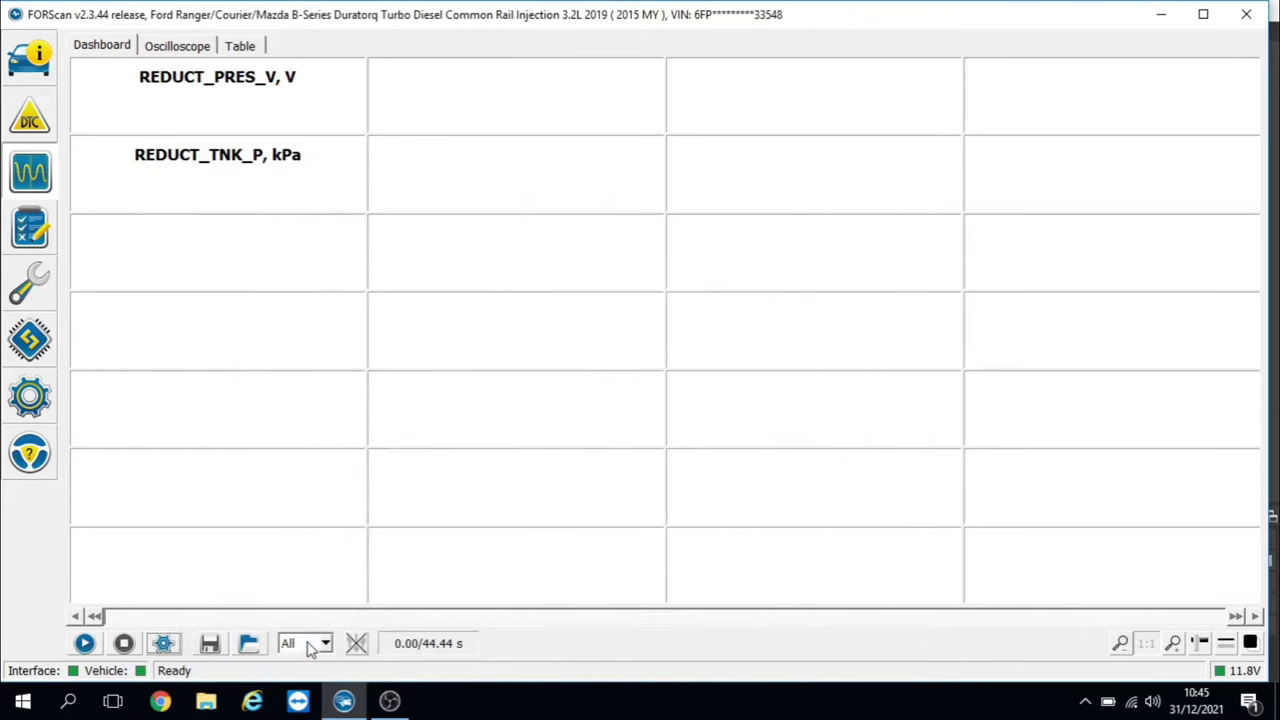
click(90, 645)
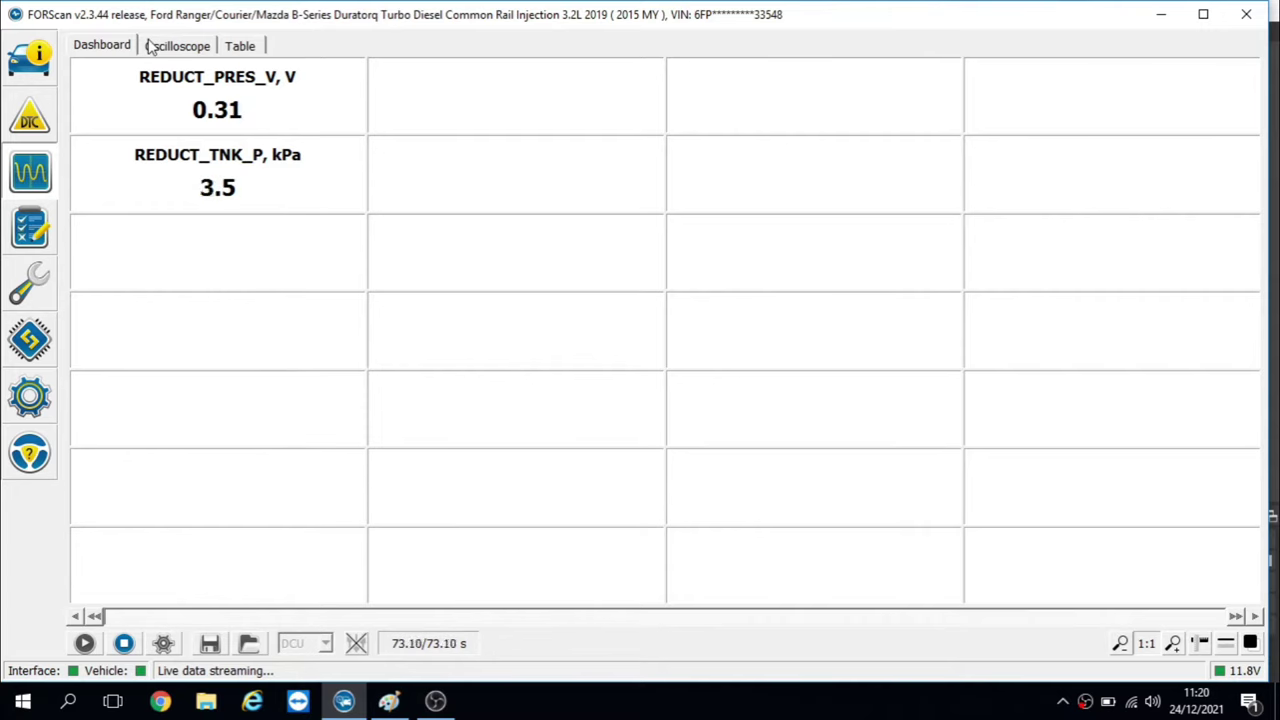
- Switch to the Oscilloscope view to graph reductant sensor voltage and line pressure over time
click(158, 47)
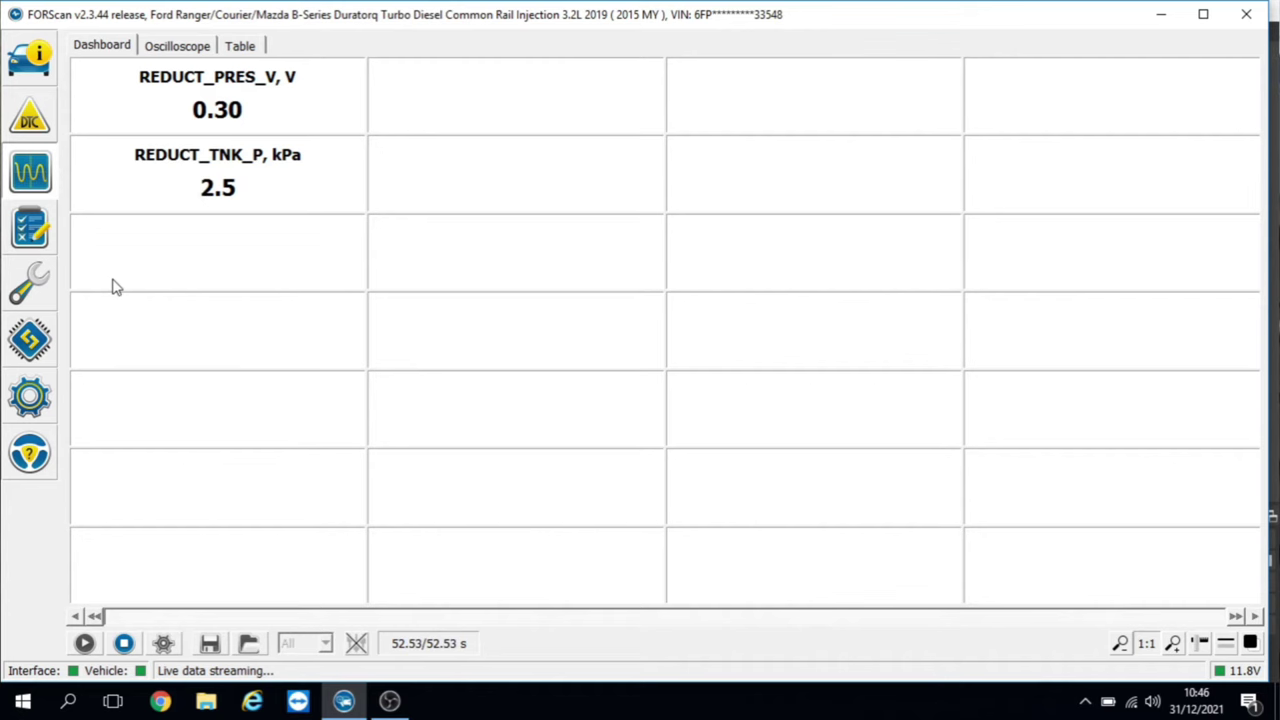
- Clear all stored DTCs, confirm the warning, and acknowledge the ignition-cycle prompt
click(30, 130)
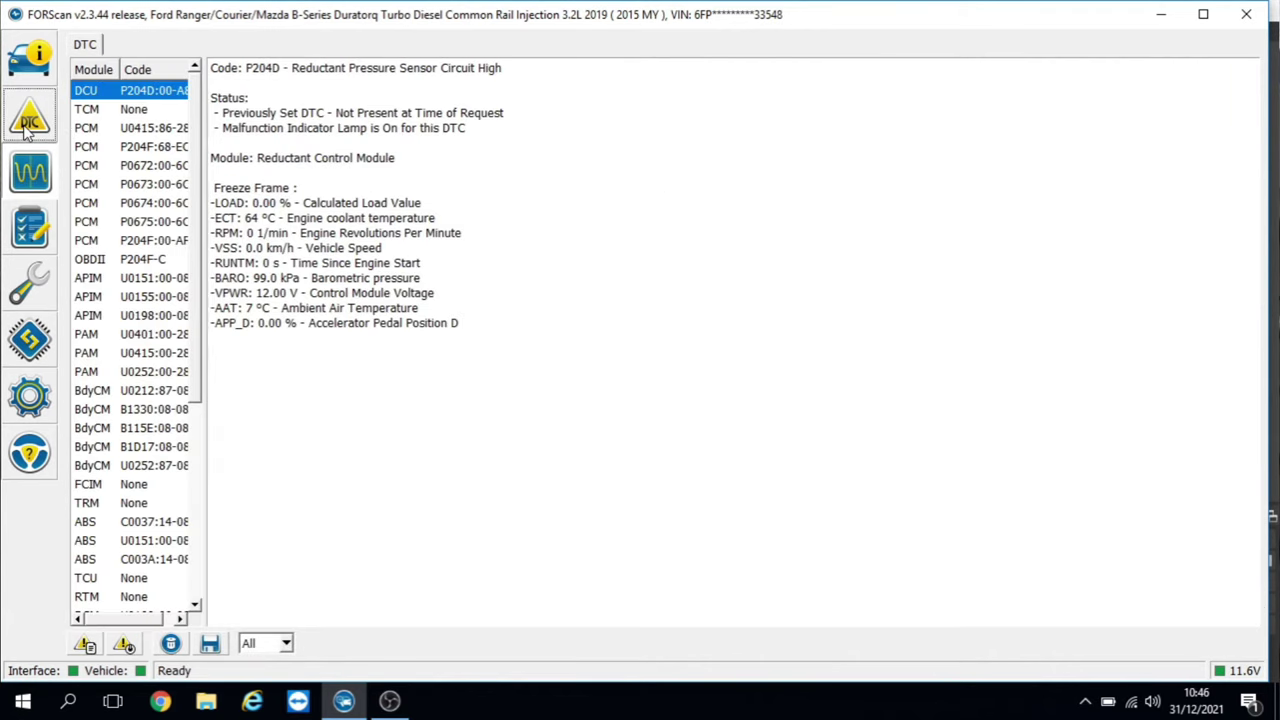
click(127, 640)
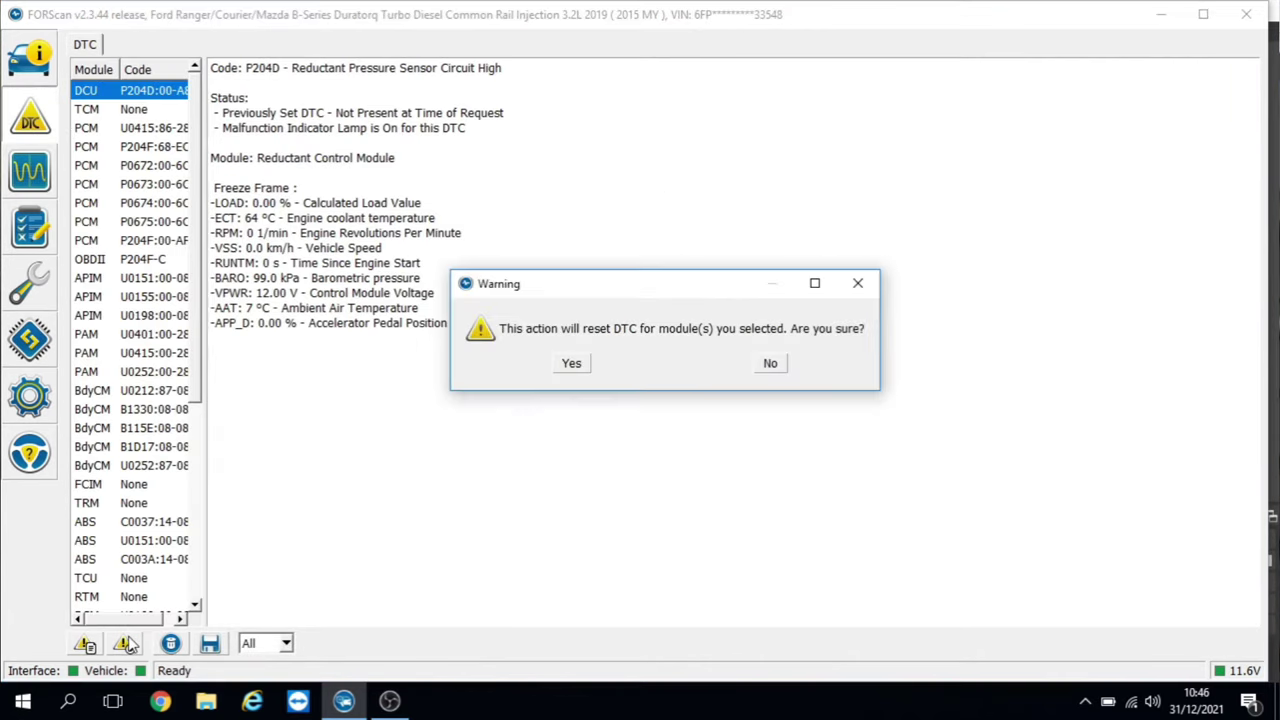
click(571, 364)
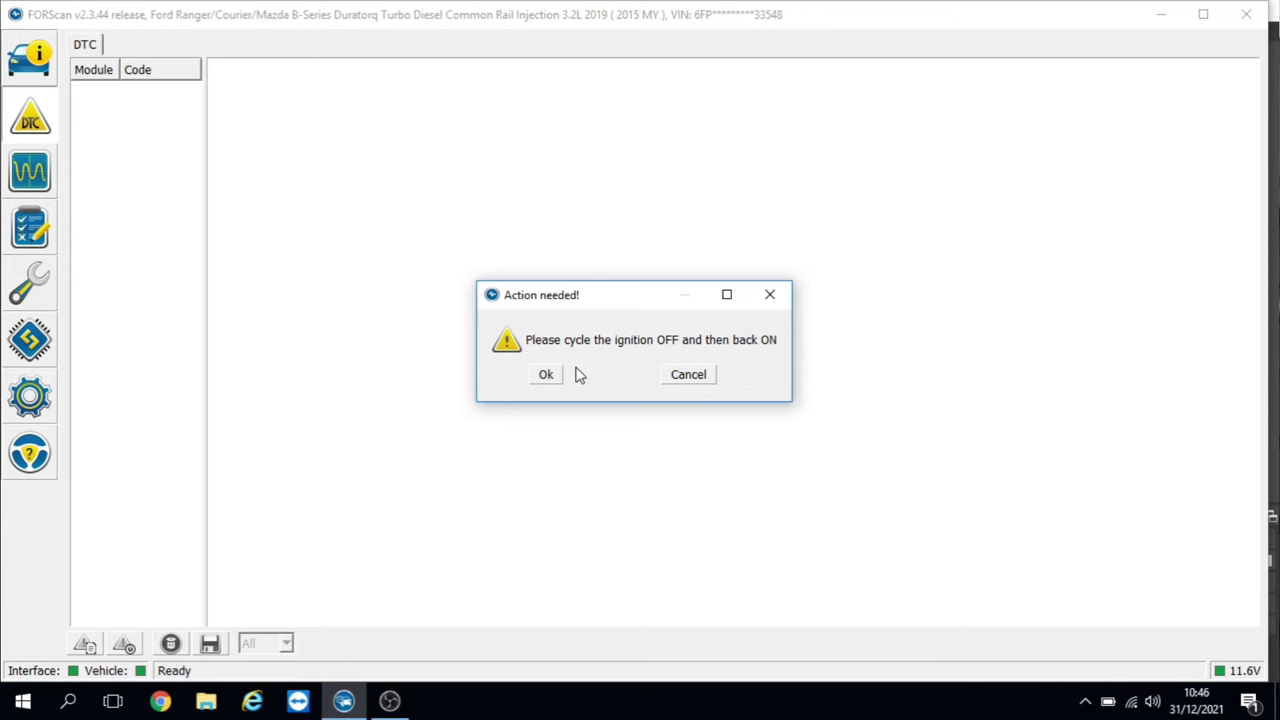
click(553, 375)
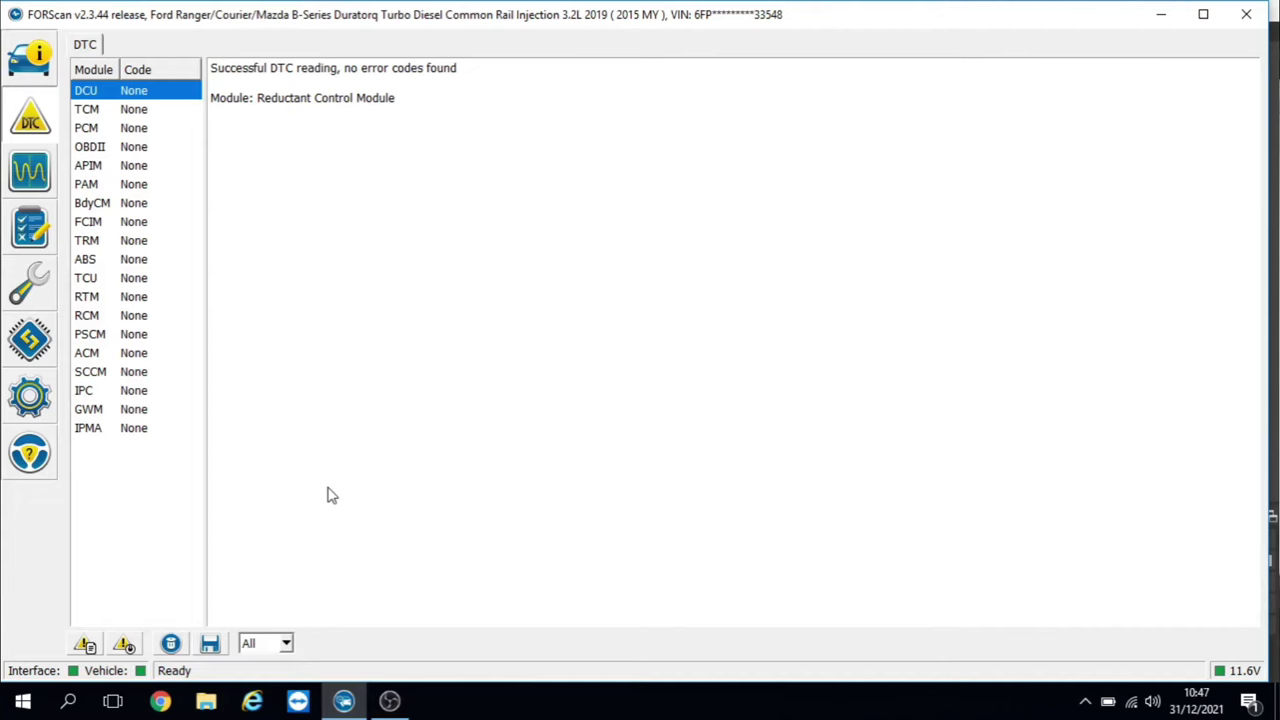
- Re-read the DTCs, leaving only PCM codes P0672–P0675 and none on the reductant module
click(88, 646)
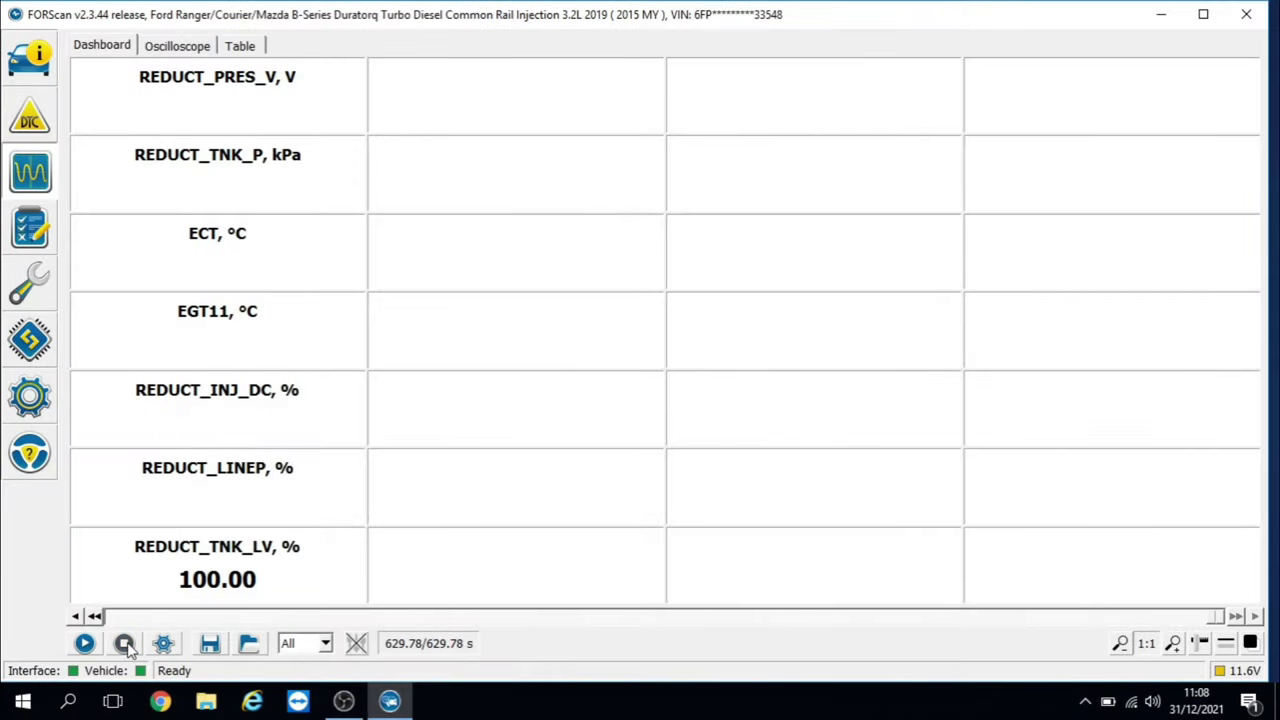
- Re-read DTCs after the road test, showing only glow plug codes P0672–P0675 with status 00-2F
click(30, 120)
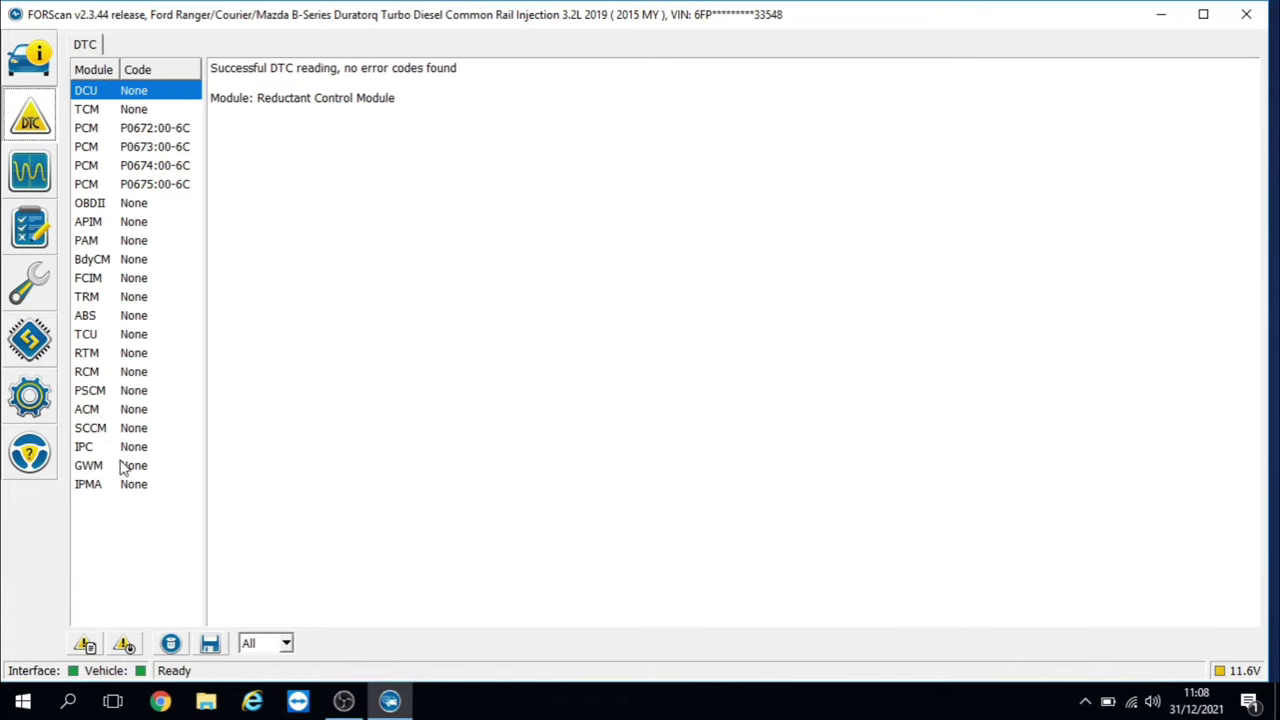
click(86, 645)
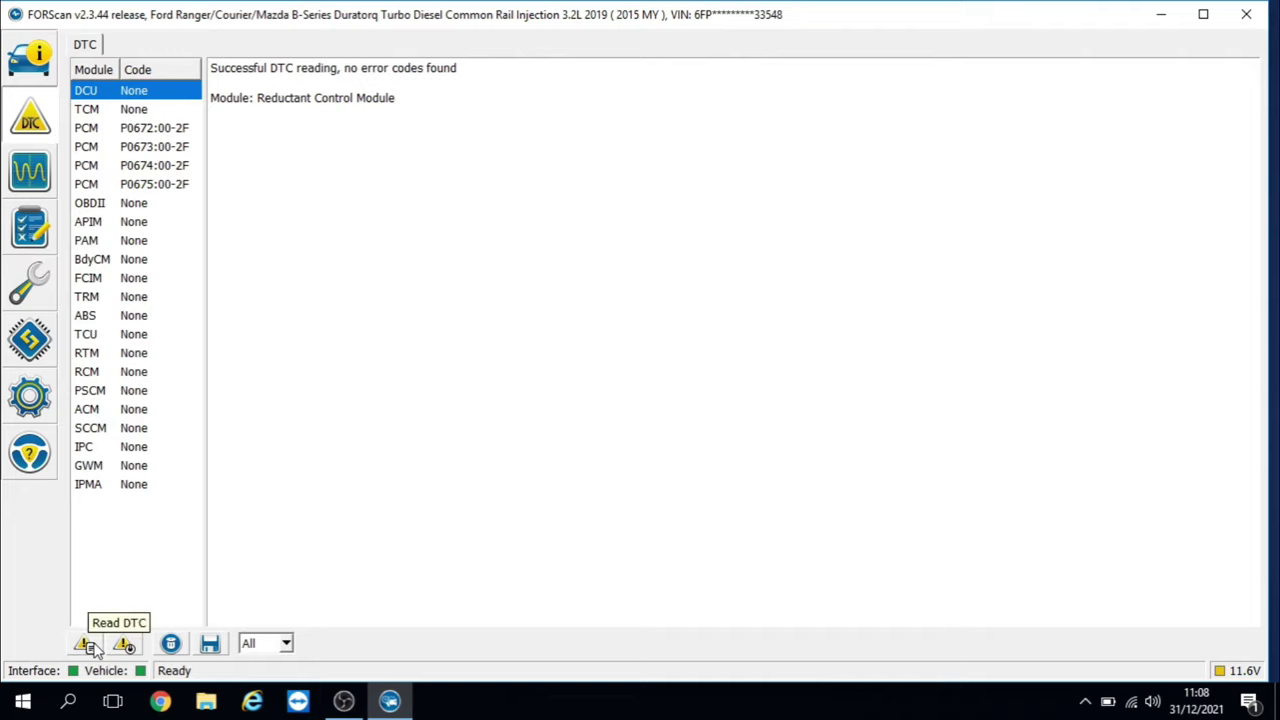